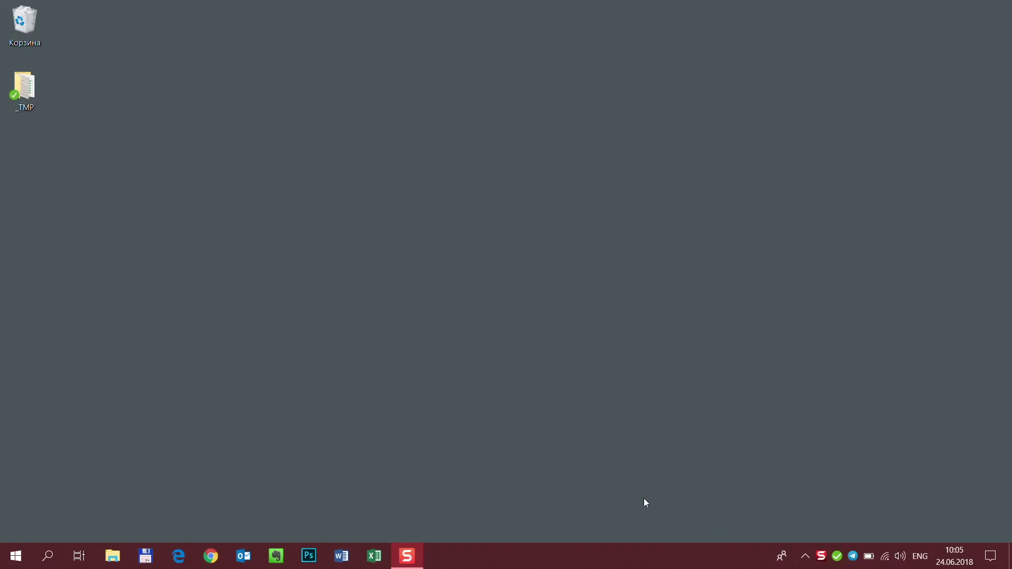
# Step: Open Edge and load the UIS.WMS login page at 193.110.106.154:9569/ords/f?p=300
pyautogui.click(178, 556)
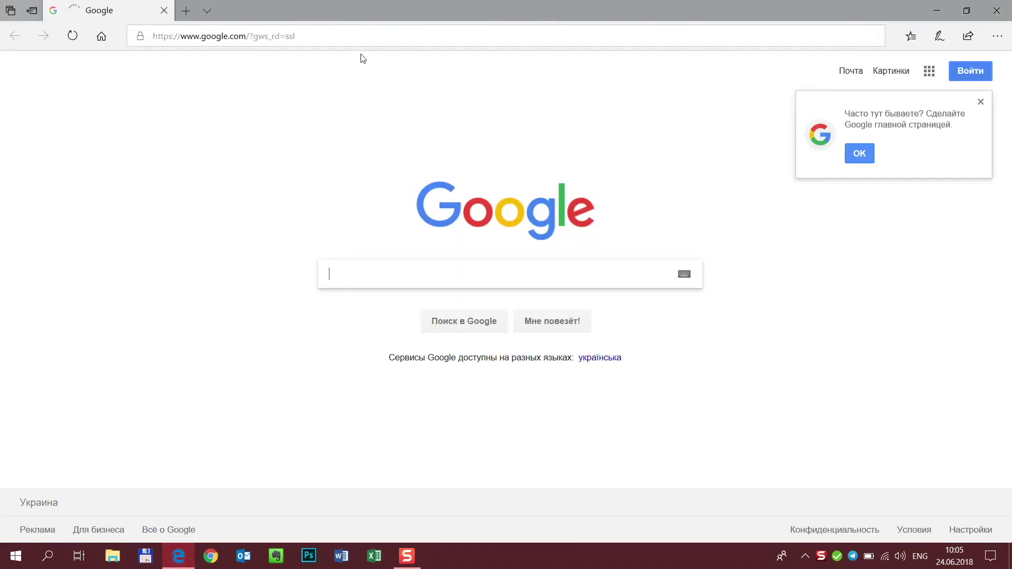
pyautogui.click(368, 34)
pyautogui.write('193.110.106.154:9569/ords/f?p=300')
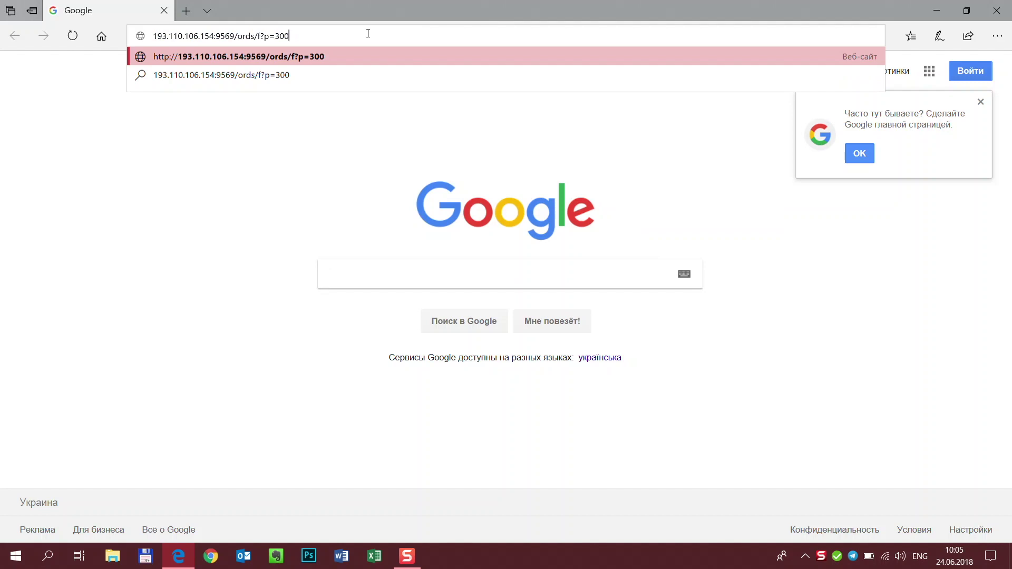
pyautogui.press('Return')
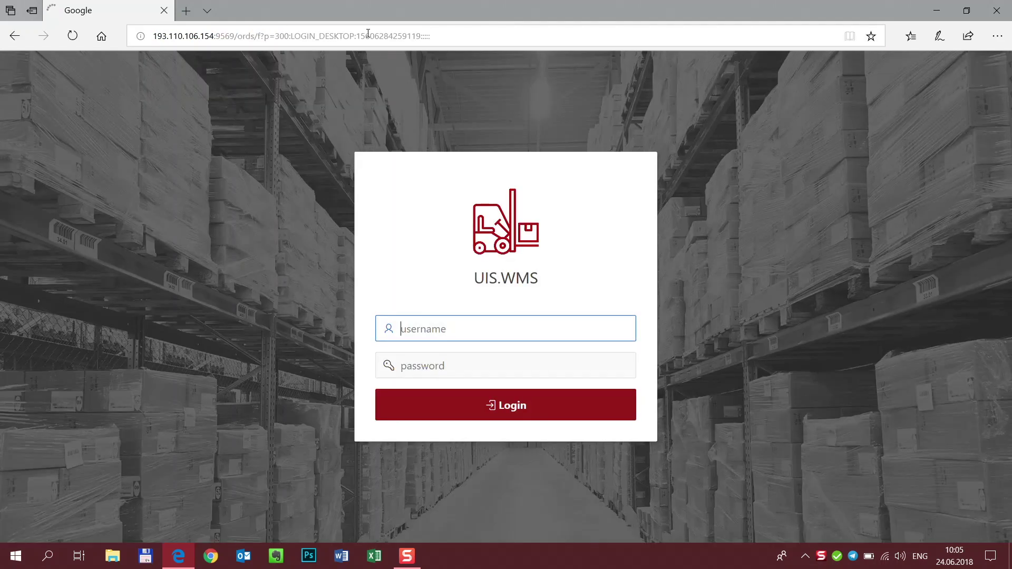
# Step: Sign in to UIS.WMS as admin with the account password
pyautogui.write('admin')
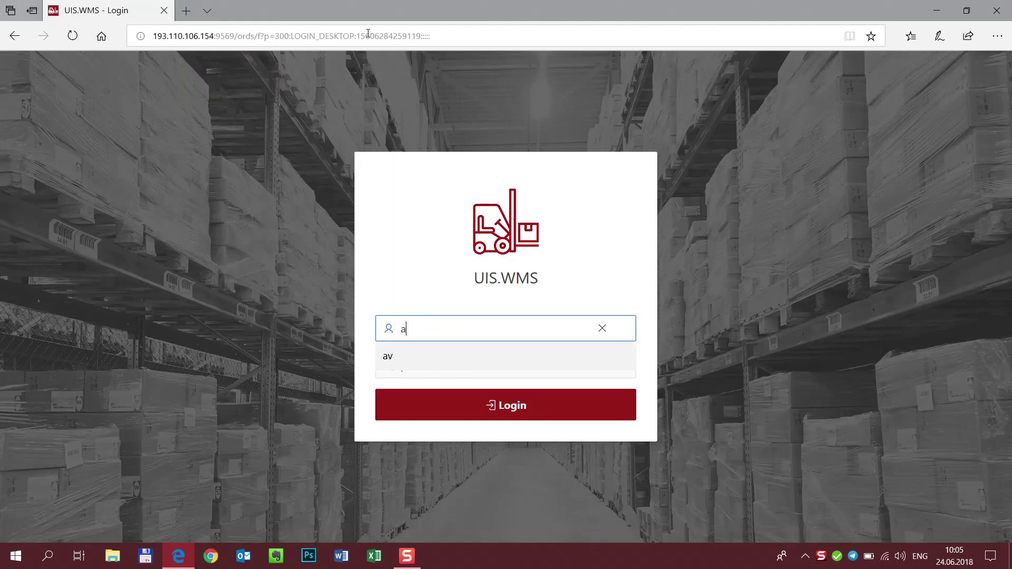
pyautogui.press('Tab')
pyautogui.write('adm')
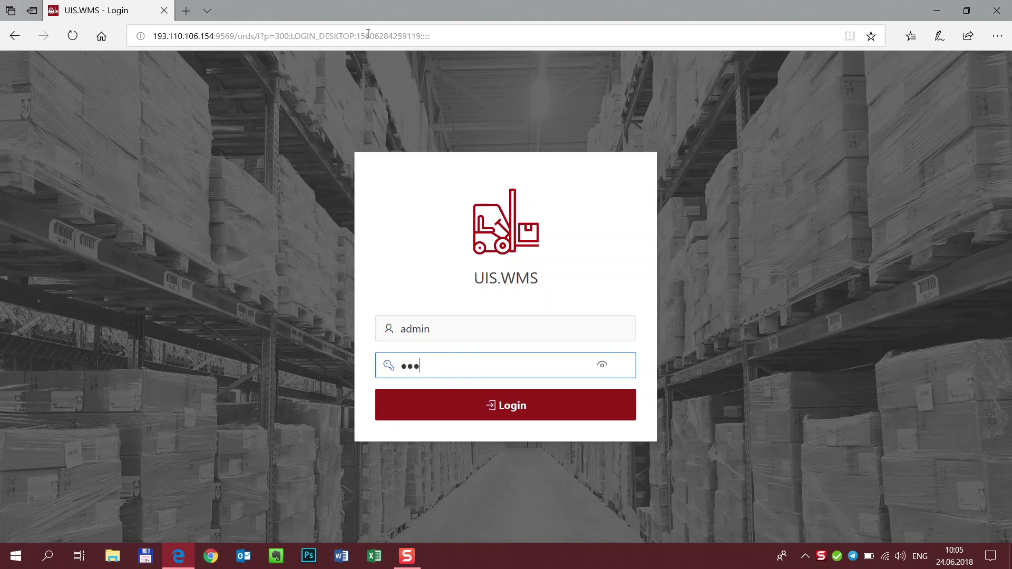
pyautogui.press('Return')
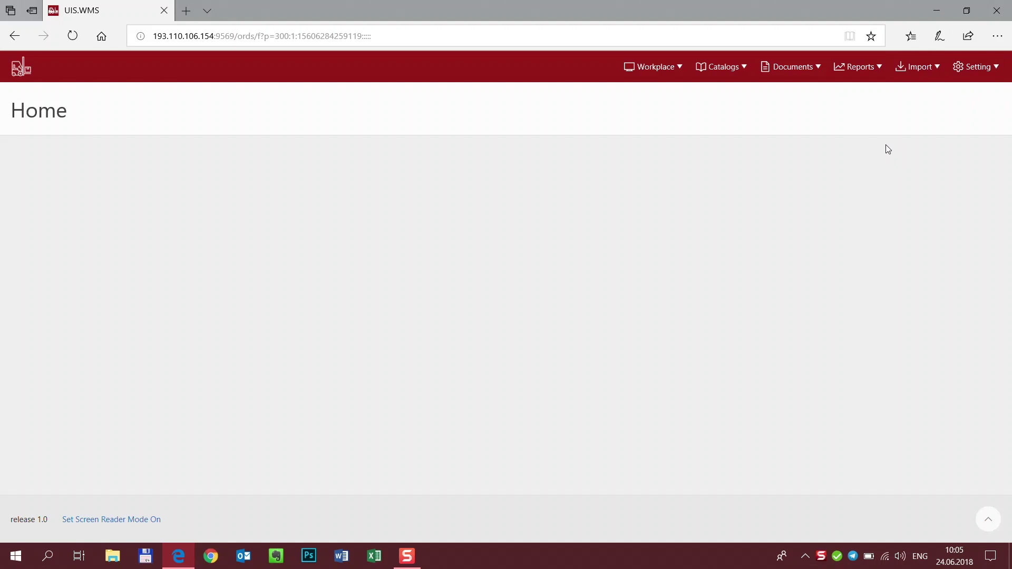
pyautogui.click(789, 75)
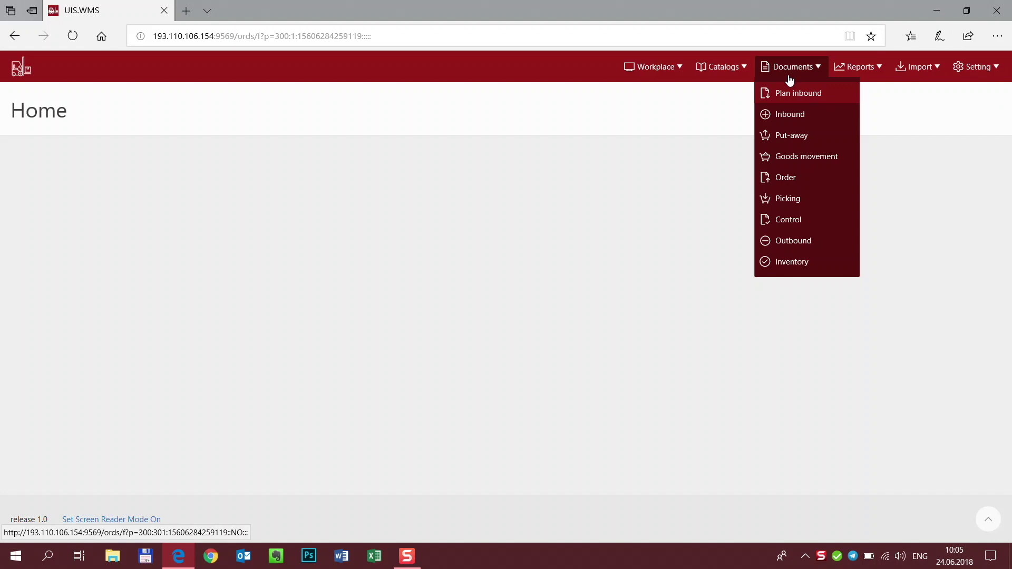
# Step: Open the Plan inbound list showing seven Create-status documents for Tallinn WH
pyautogui.click(790, 90)
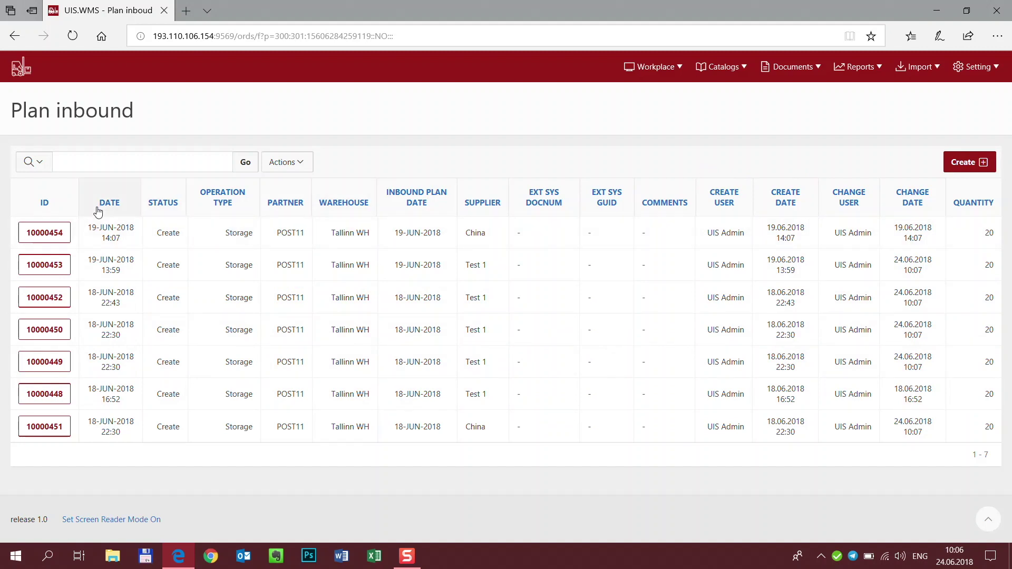
pyautogui.click(57, 208)
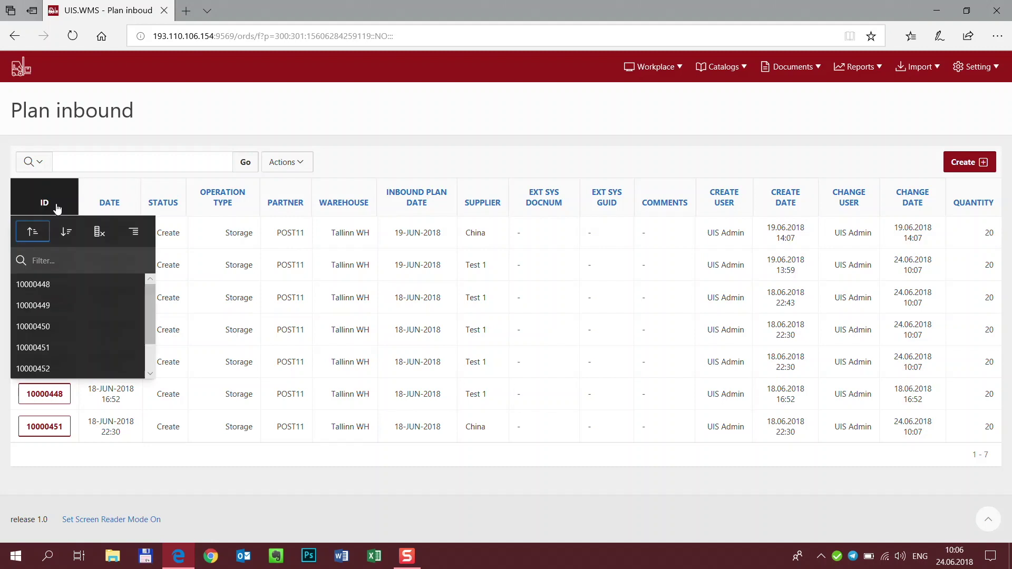
# Step: Filter the list to ID 10000449, clear that filter, and sort by ID descending
pyautogui.click(52, 305)
pyautogui.click(296, 195)
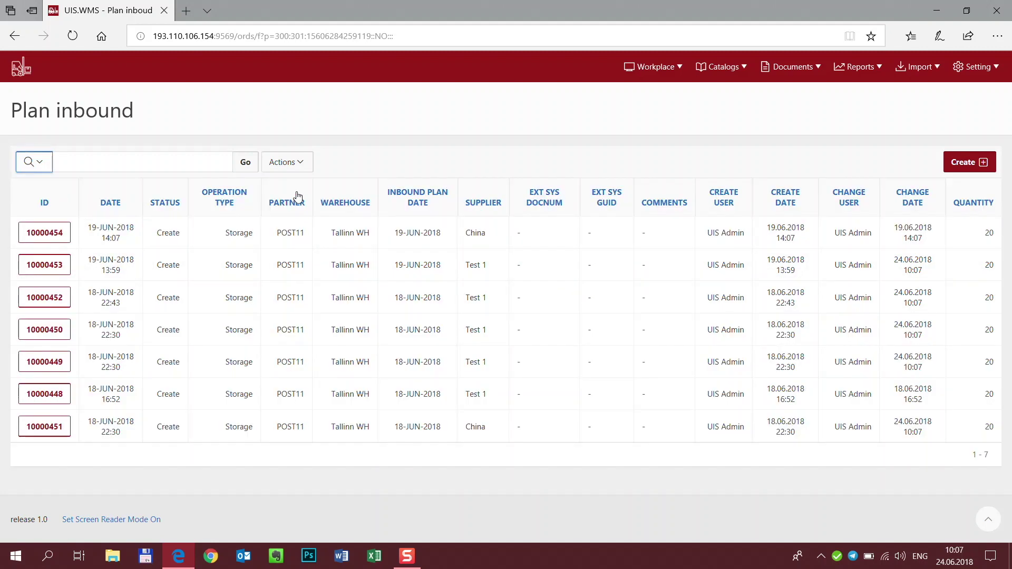
pyautogui.click(52, 212)
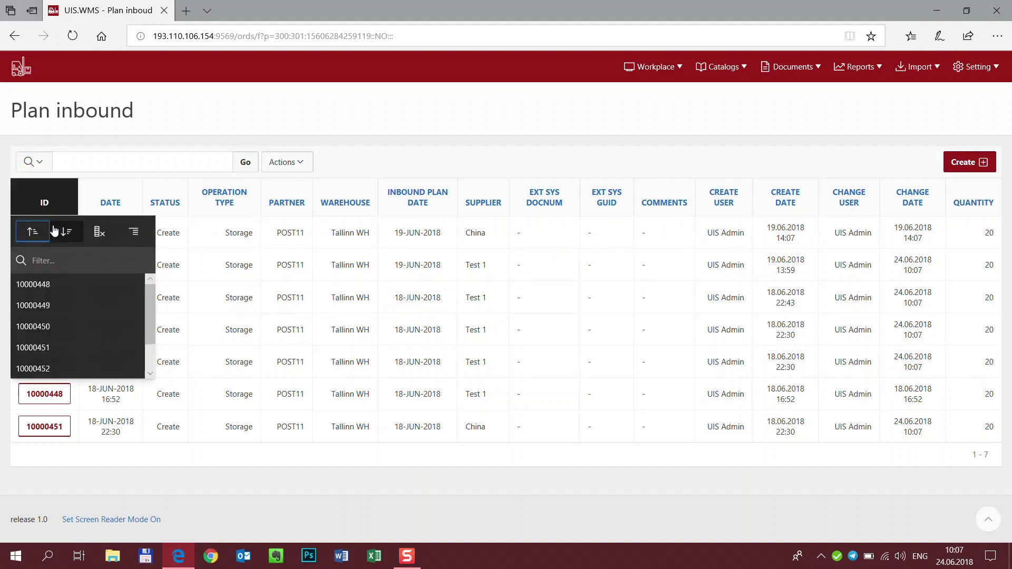
pyautogui.click(56, 231)
# Step: Search the report for China, then clear the search to show all rows
pyautogui.click(96, 162)
pyautogui.write('China')
pyautogui.press('Return')
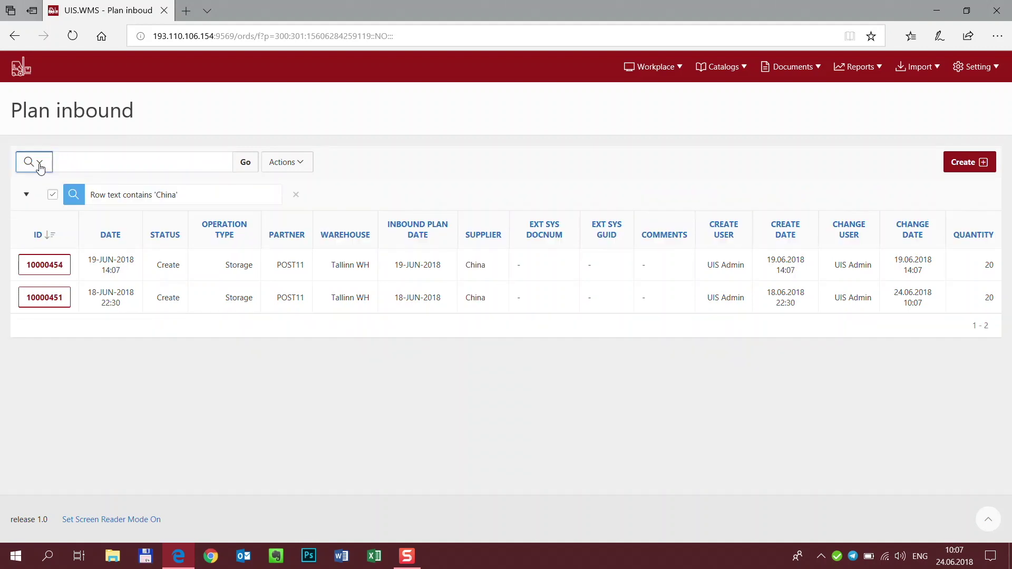
pyautogui.click(39, 163)
pyautogui.click(40, 166)
pyautogui.click(296, 195)
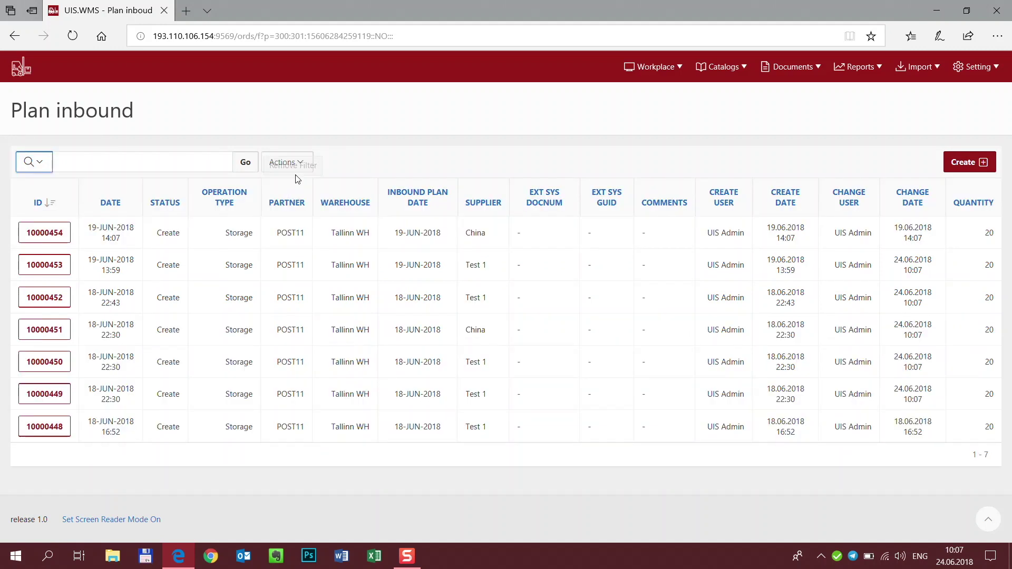
pyautogui.click(293, 168)
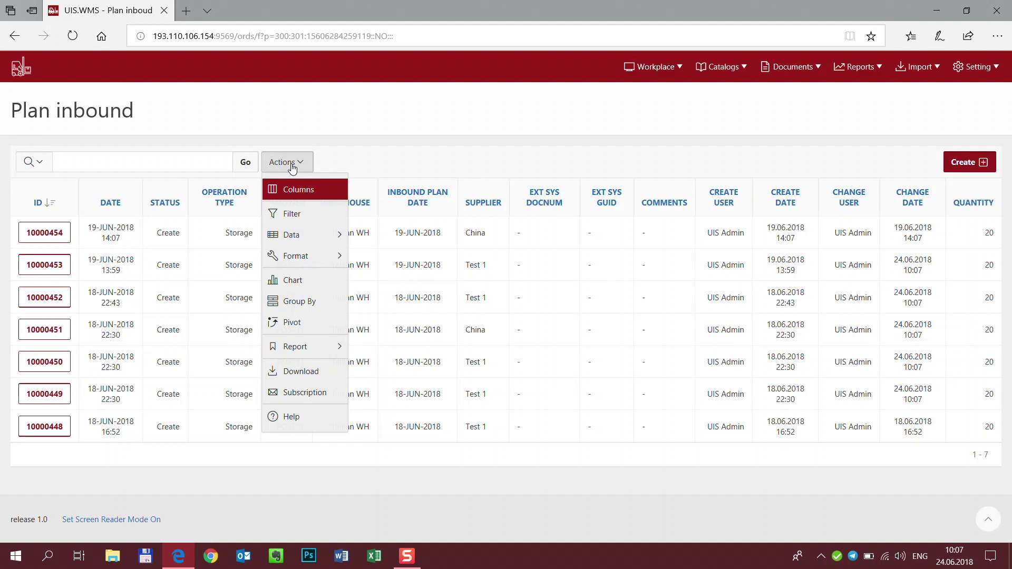
pyautogui.click(298, 188)
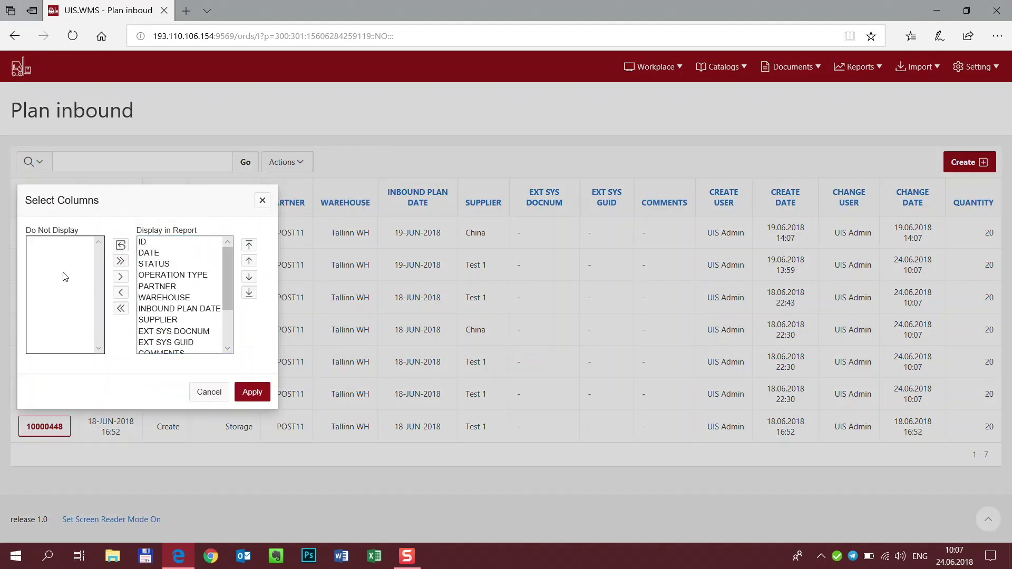
pyautogui.click(219, 396)
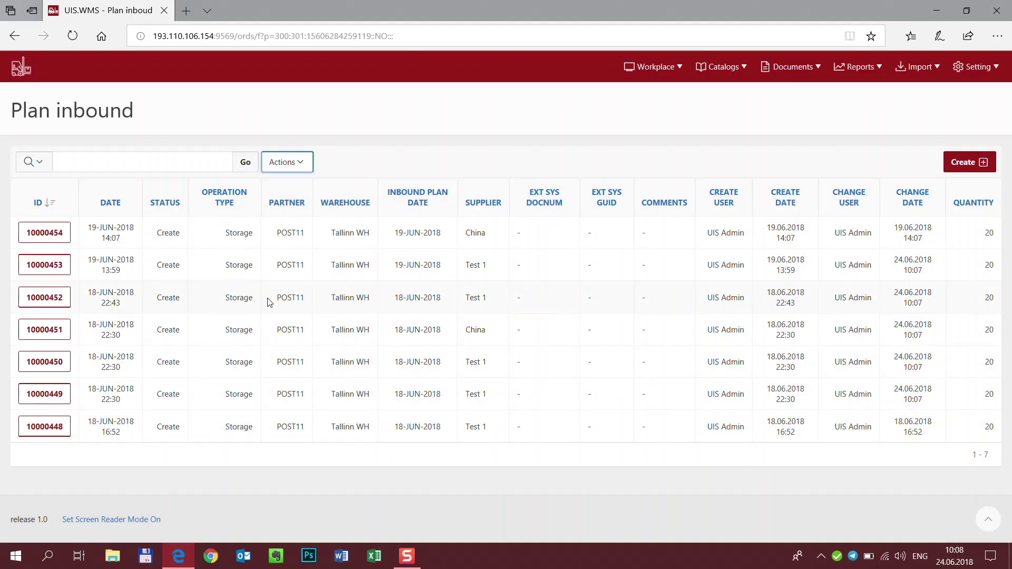
pyautogui.click(288, 159)
pyautogui.click(291, 214)
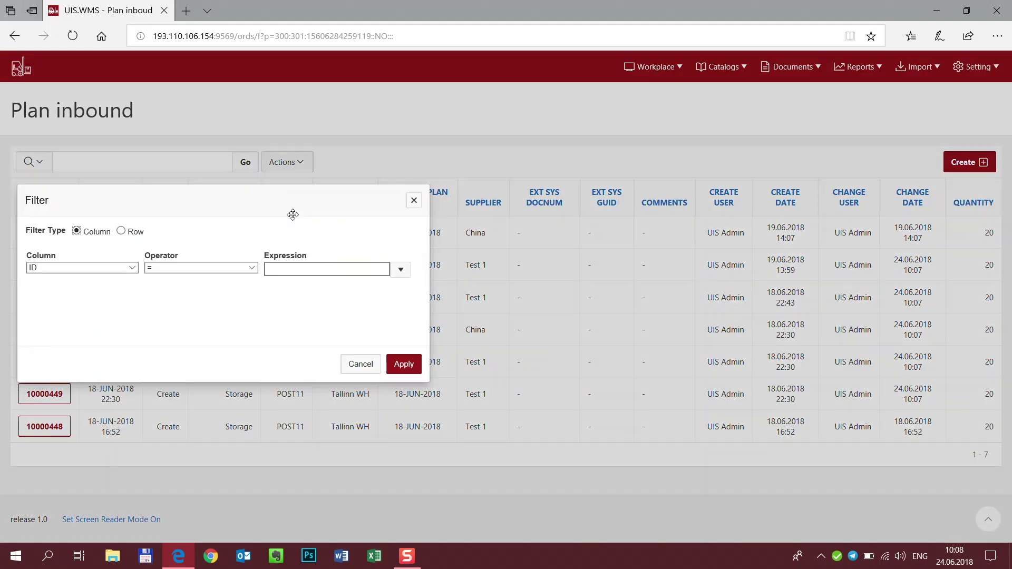
pyautogui.click(127, 269)
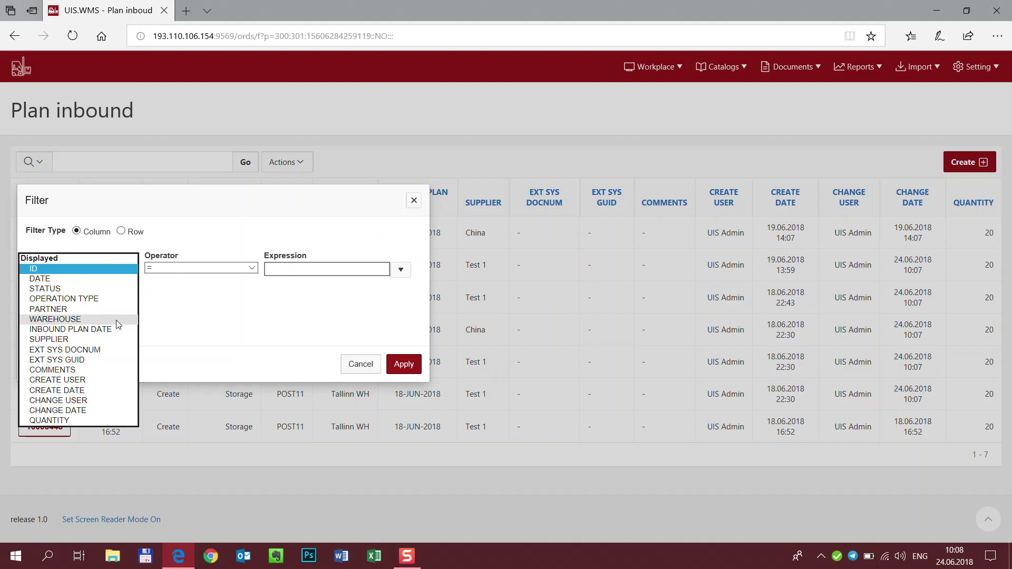
pyautogui.click(122, 335)
pyautogui.click(226, 267)
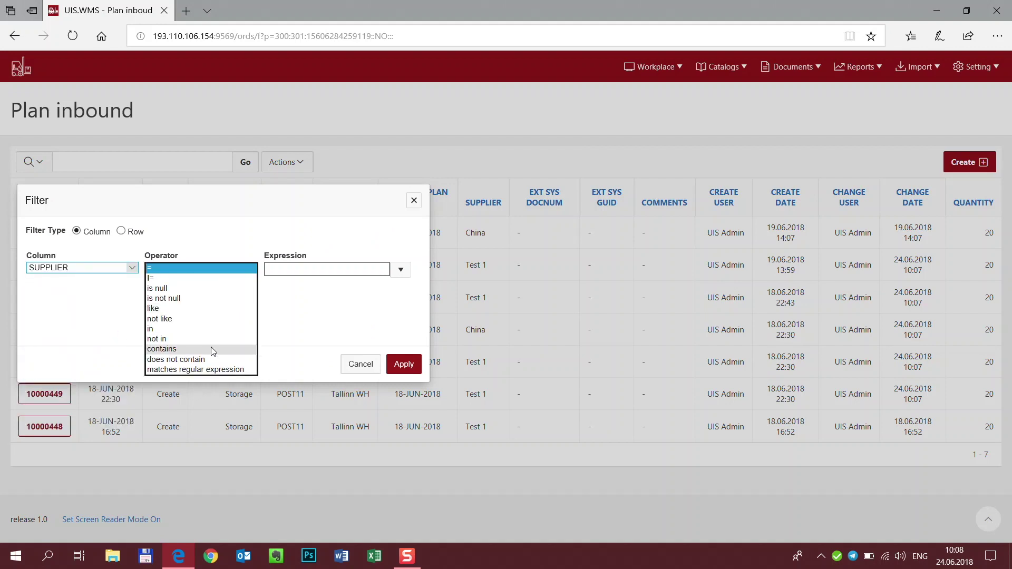
pyautogui.click(226, 346)
pyautogui.click(296, 269)
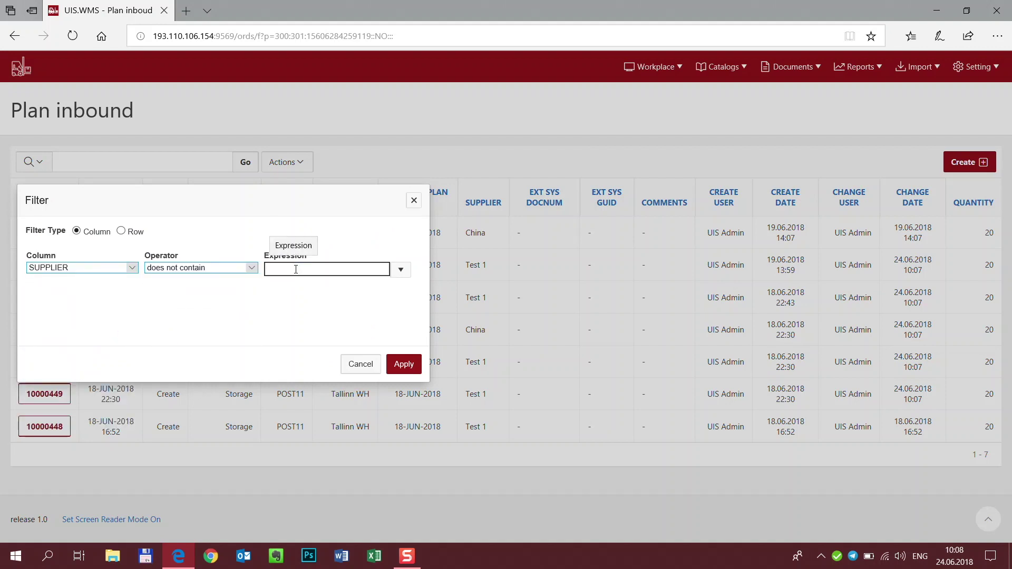
pyautogui.click(401, 269)
pyautogui.click(369, 287)
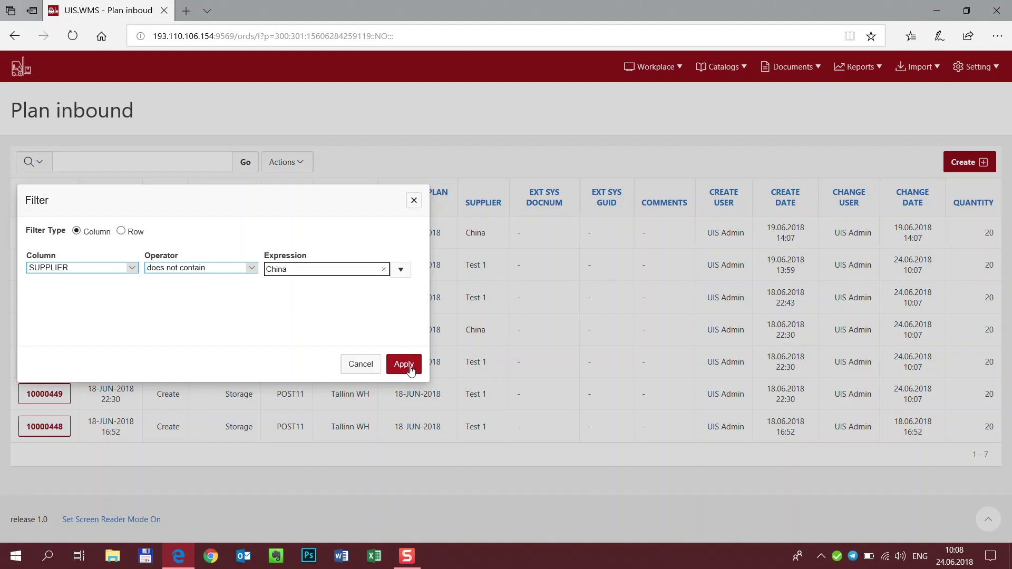
pyautogui.click(404, 364)
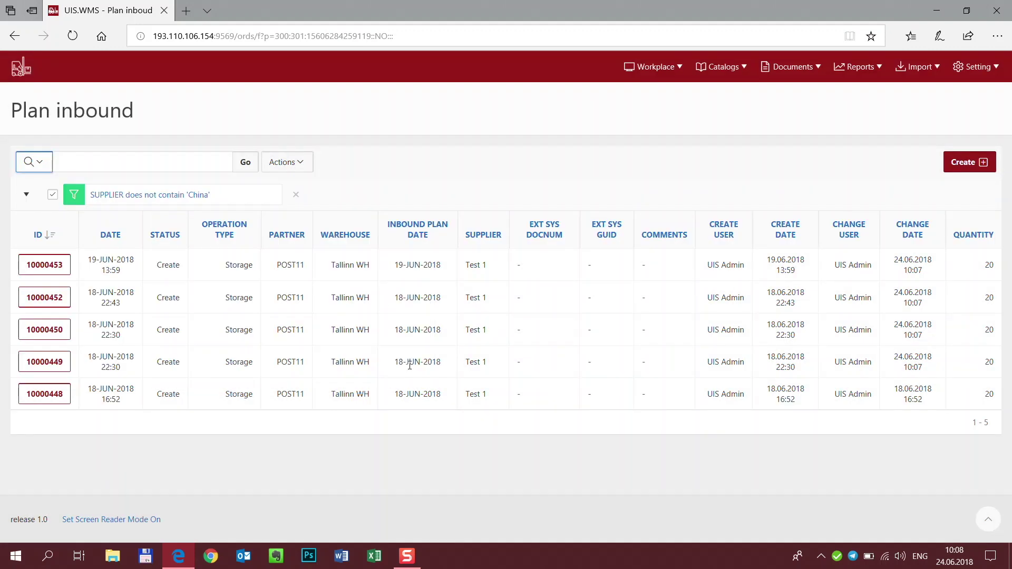
pyautogui.click(295, 195)
pyautogui.click(294, 165)
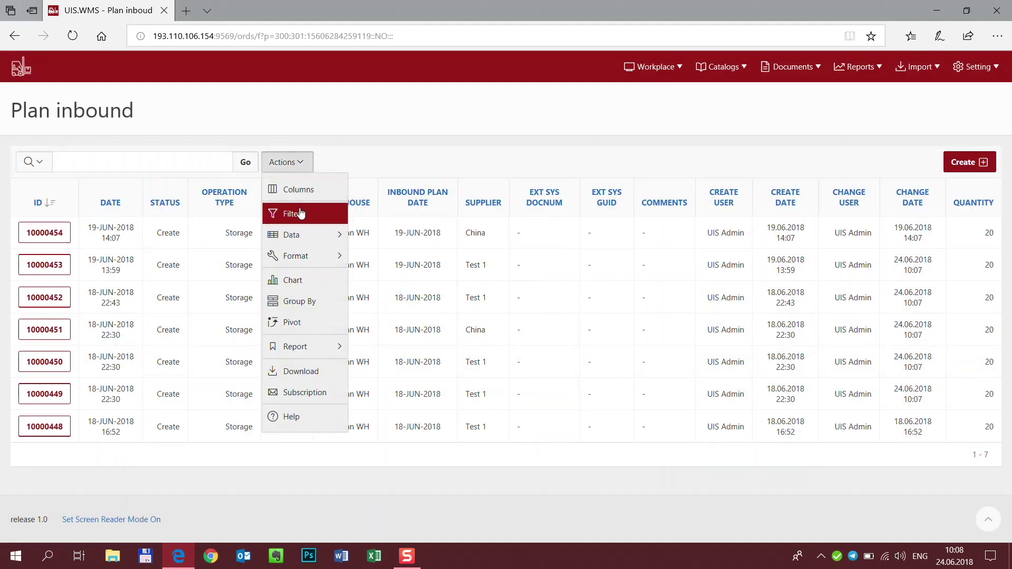
# Step: Apply and then remove a SUPPLIER control break, and open plan inbound 10000454
pyautogui.moveTo(301, 232)
pyautogui.moveTo(300, 256)
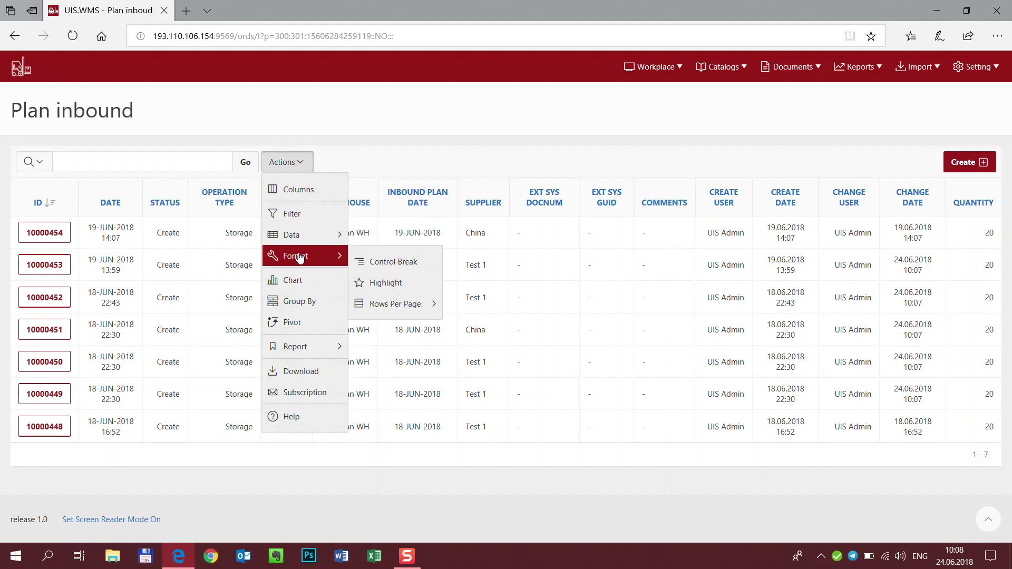
pyautogui.click(366, 265)
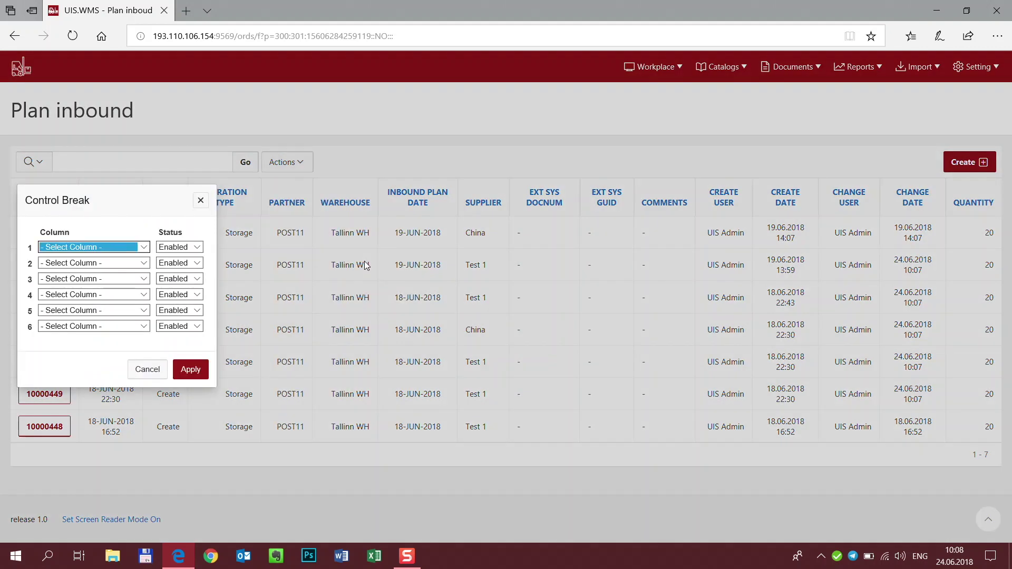
pyautogui.click(138, 248)
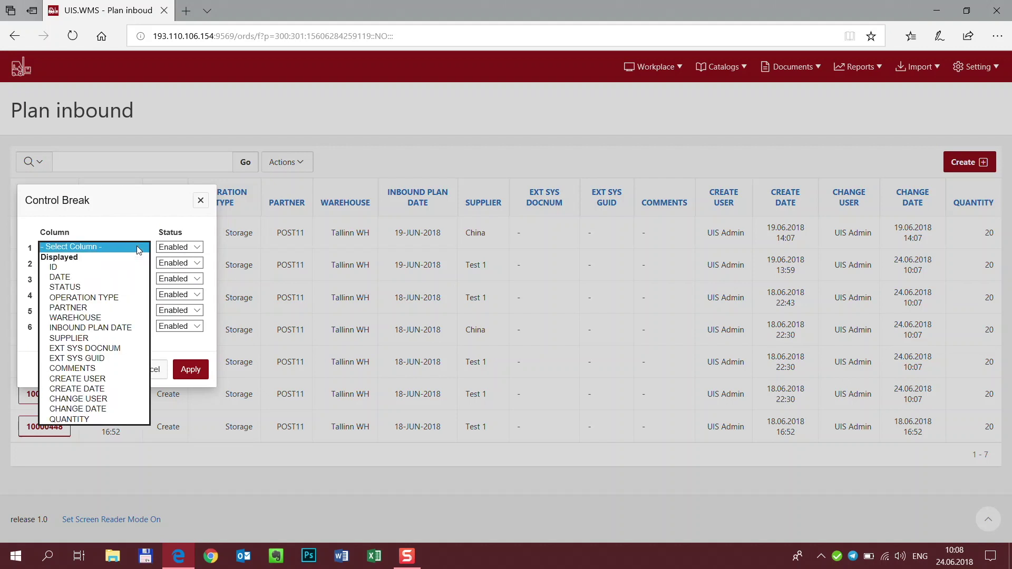
pyautogui.click(108, 343)
pyautogui.click(188, 369)
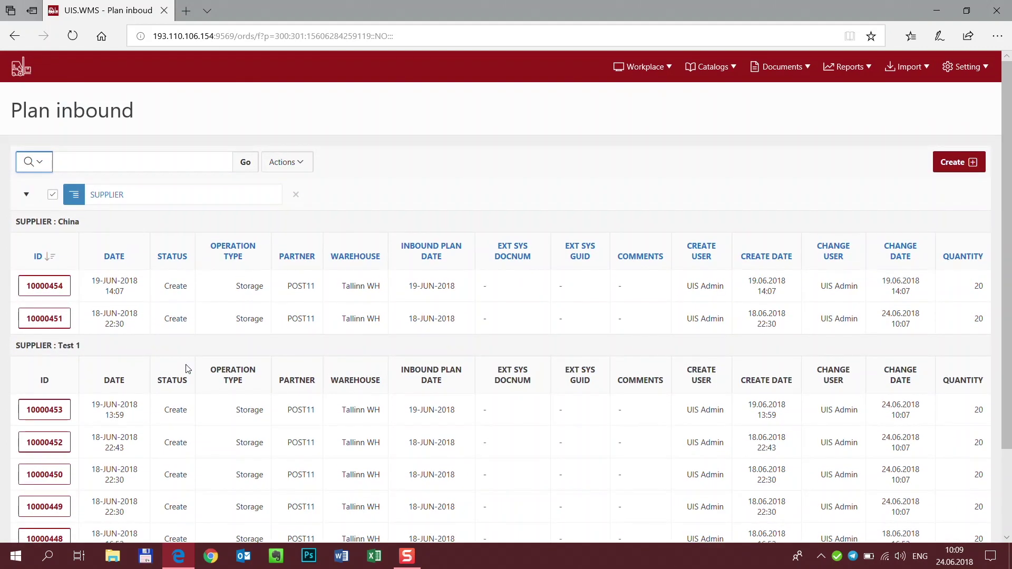
pyautogui.click(296, 196)
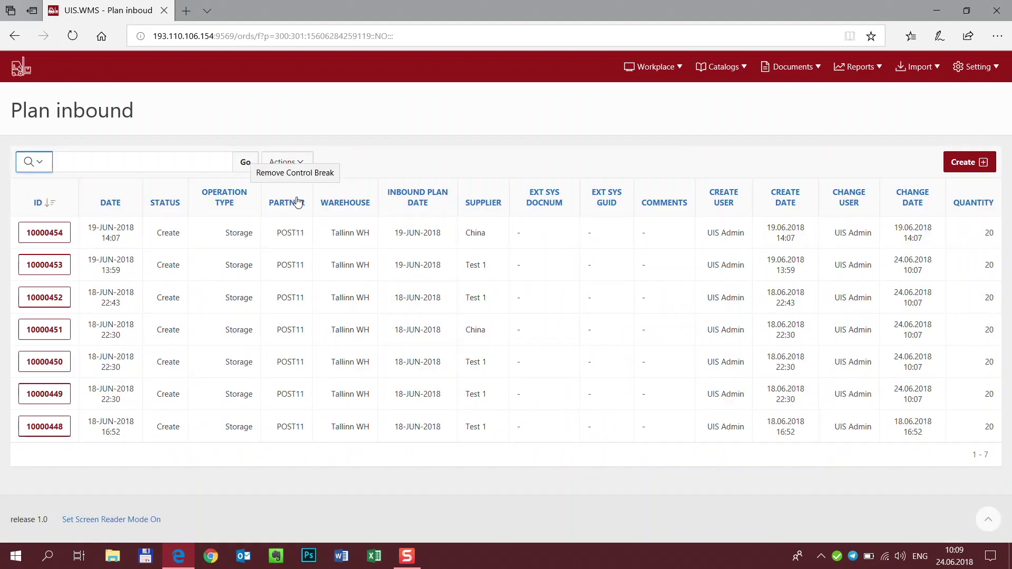
pyautogui.click(58, 236)
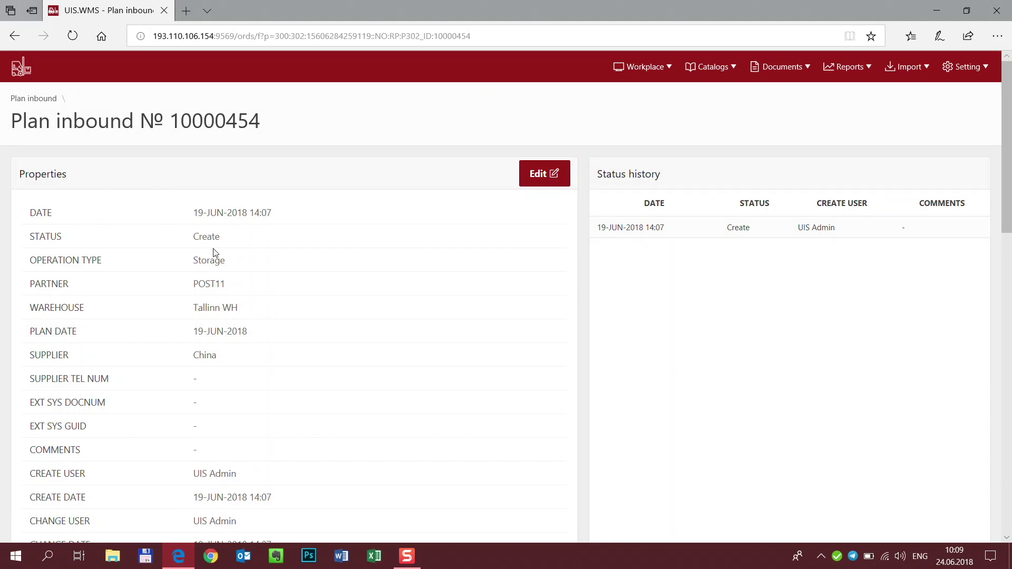
pyautogui.click(532, 175)
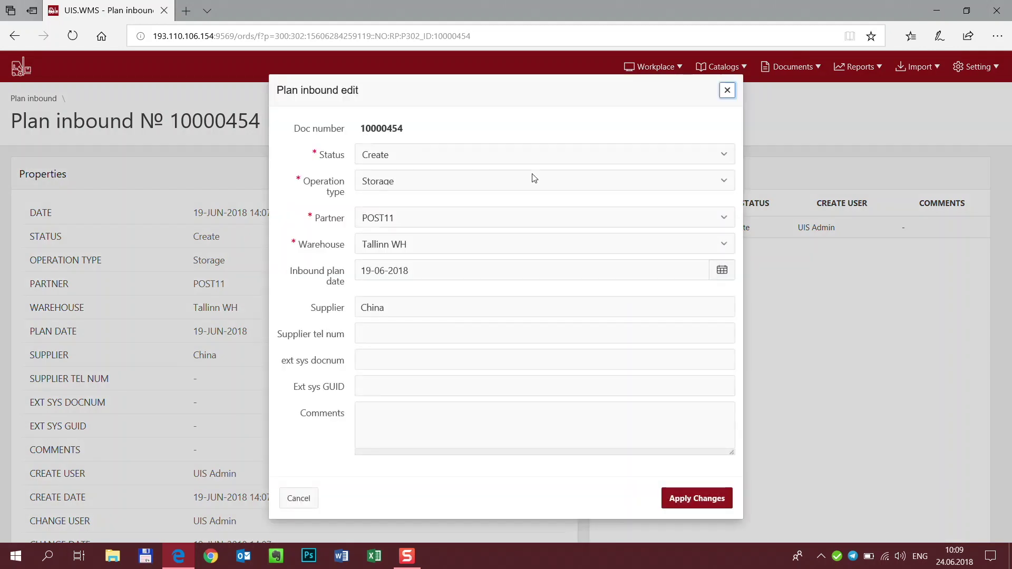
pyautogui.click(720, 272)
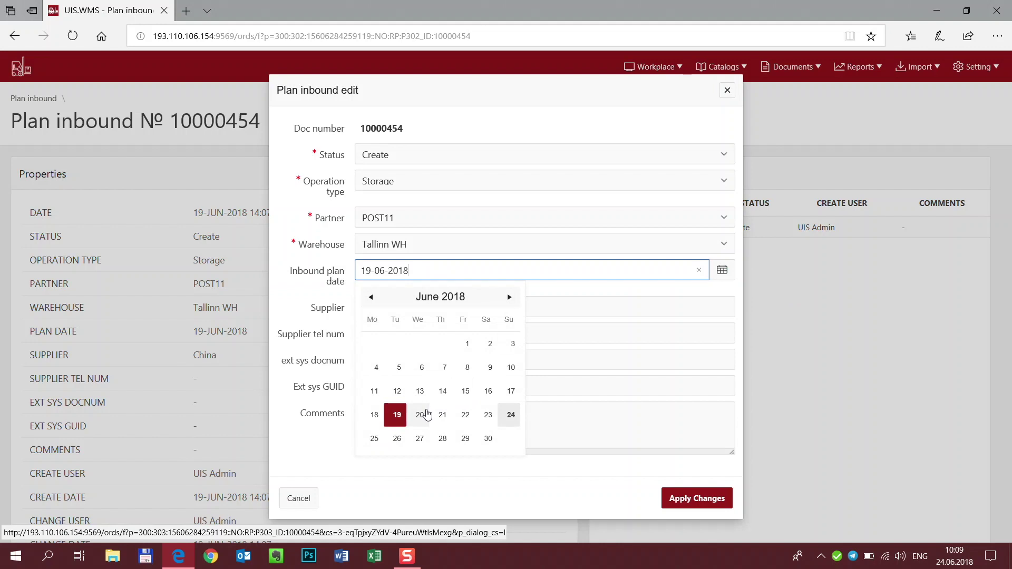
pyautogui.click(420, 415)
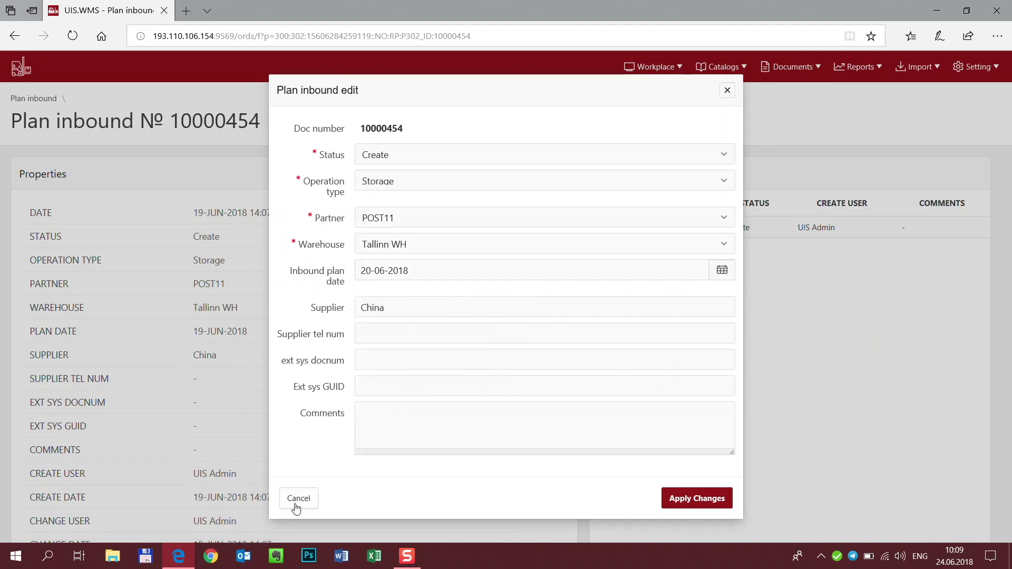
pyautogui.click(298, 499)
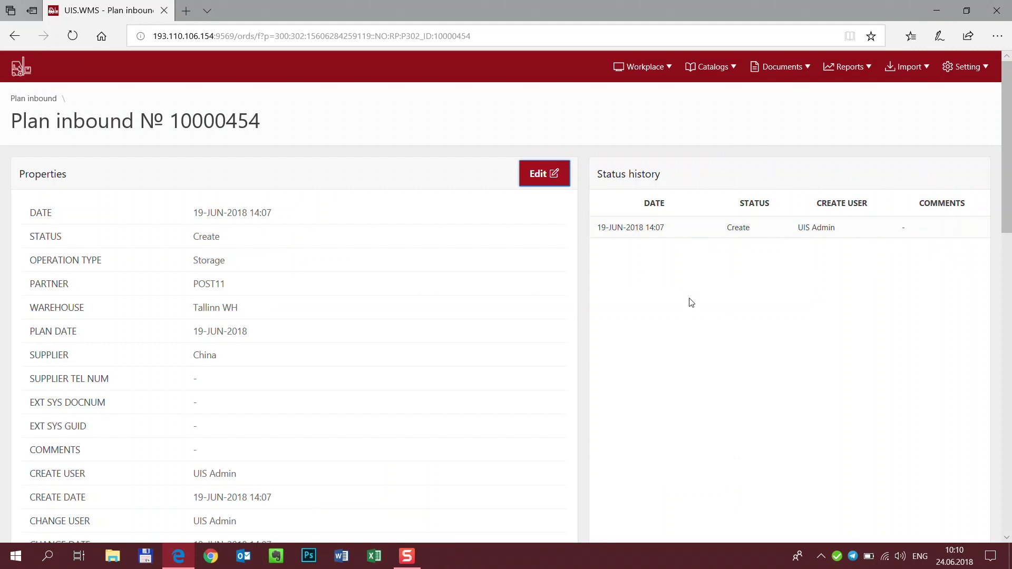
pyautogui.scroll(-7, 695, 307)
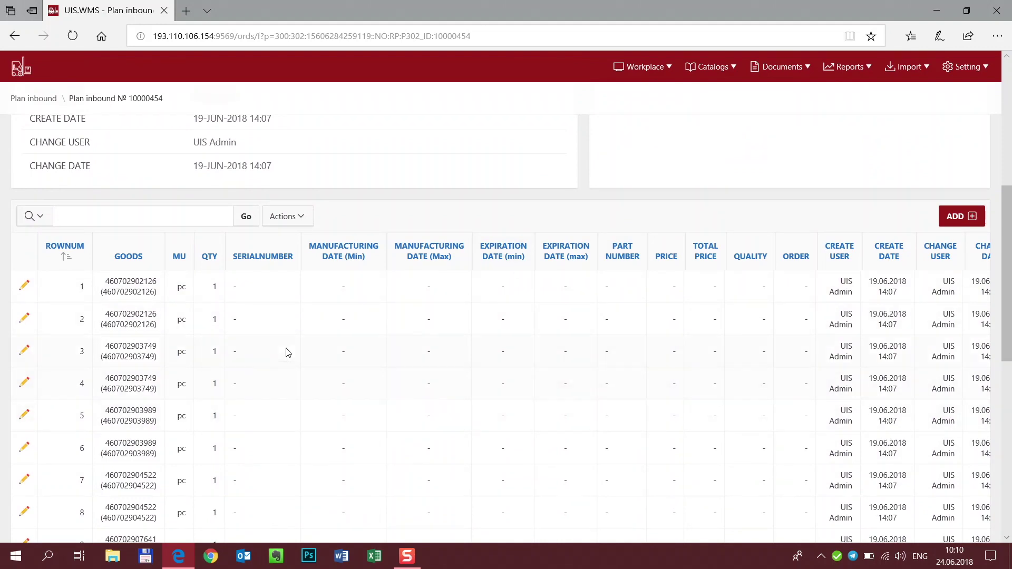
# Step: Check the GOODS column sort/filter options, leaving the goods lines in row order
pyautogui.click(133, 259)
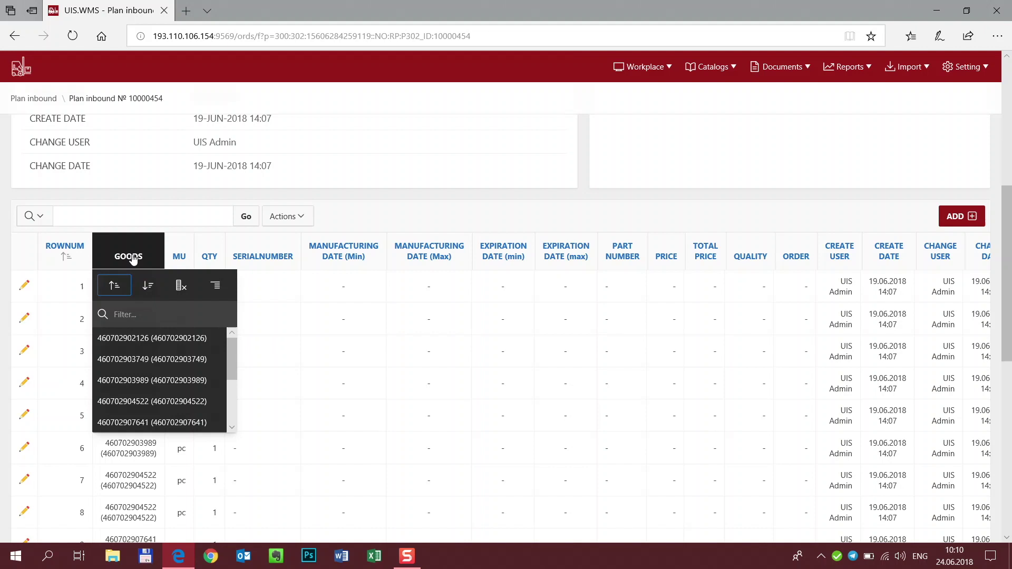
pyautogui.click(390, 218)
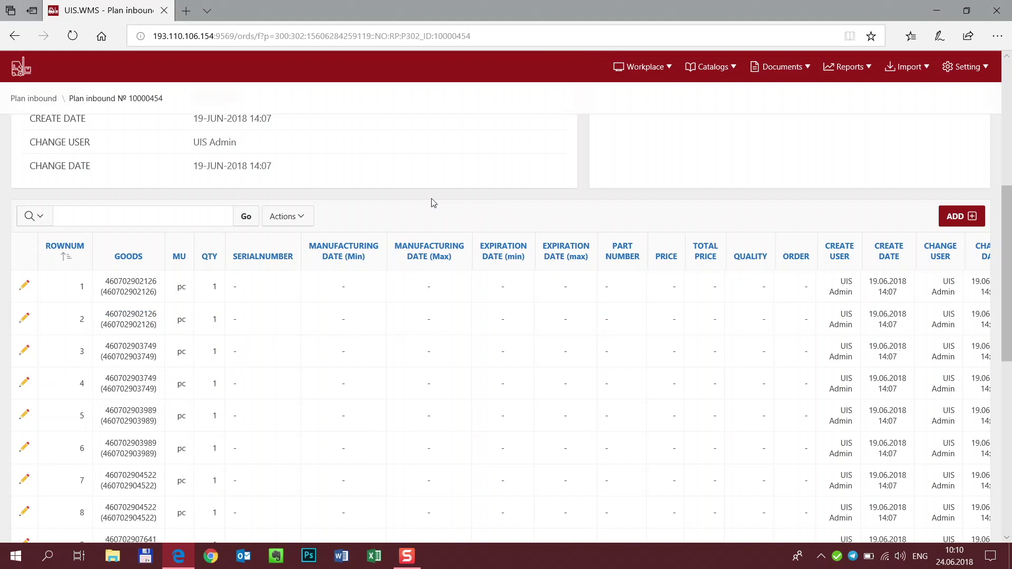
pyautogui.click(832, 75)
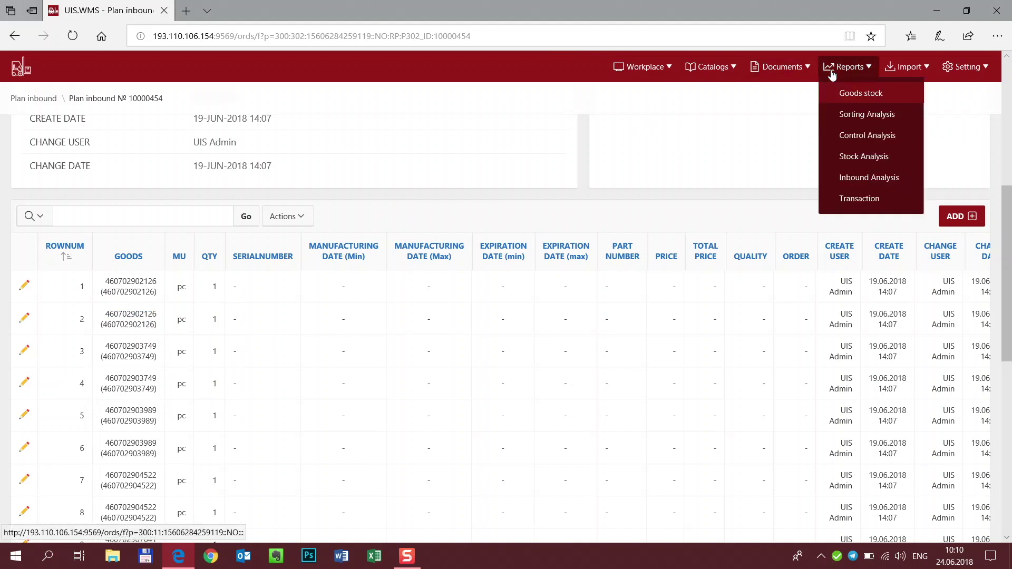
# Step: Run the Inbound Analysis report for partner POST11 and plan inbound 10000454
pyautogui.click(843, 177)
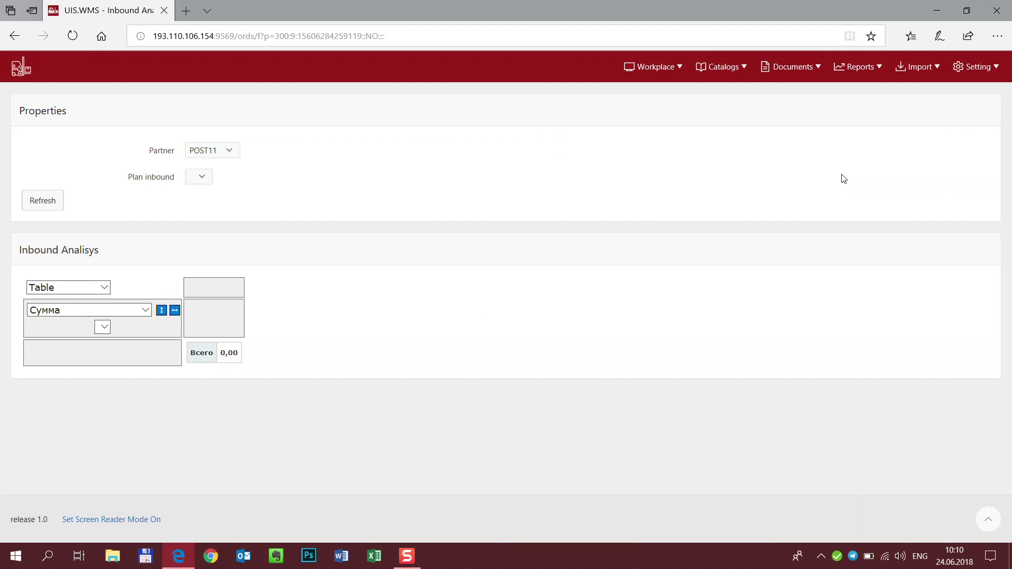
pyautogui.click(226, 151)
pyautogui.click(215, 174)
pyautogui.click(202, 176)
pyautogui.click(42, 204)
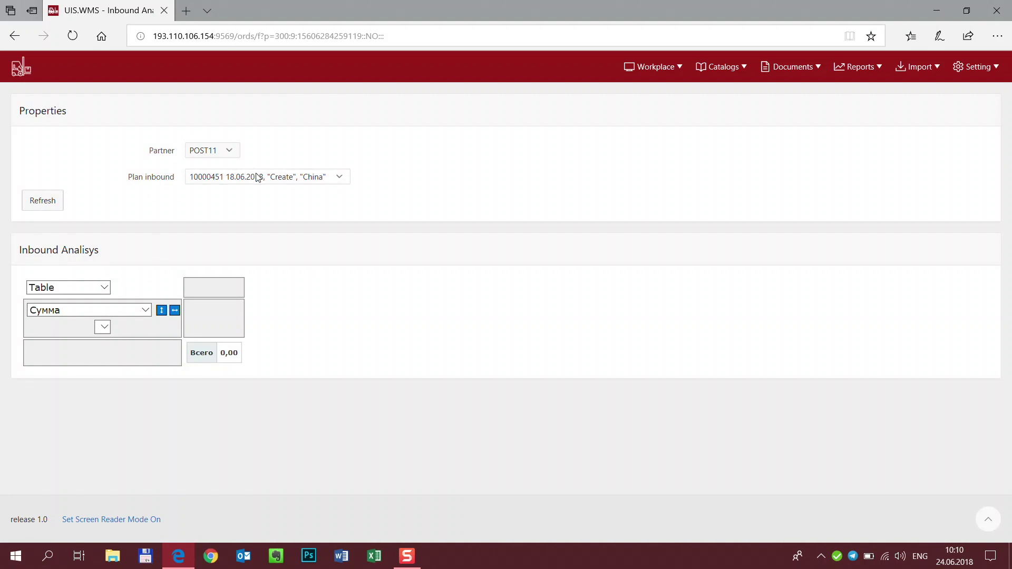
pyautogui.click(256, 178)
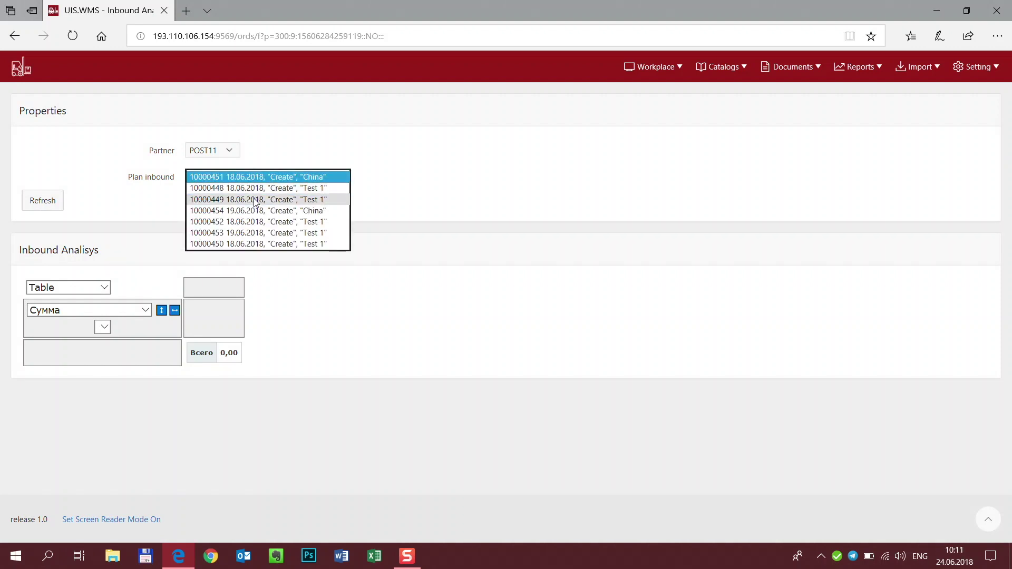
pyautogui.click(254, 212)
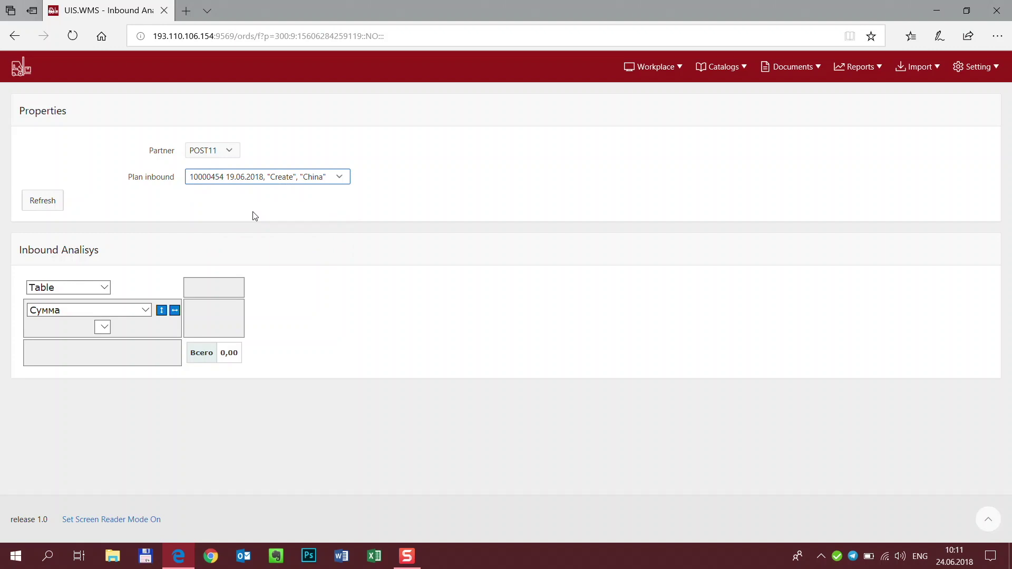
pyautogui.click(53, 207)
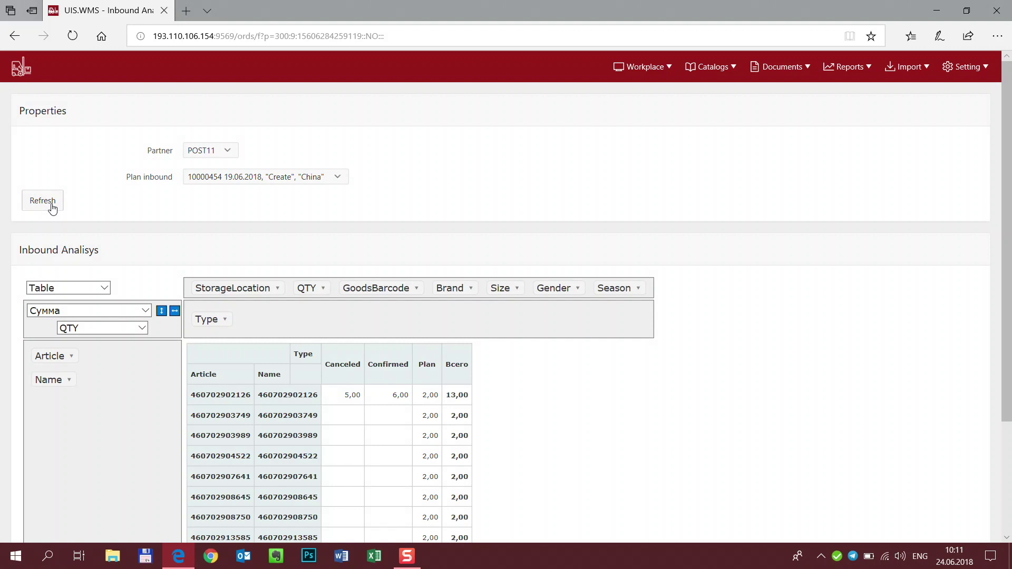
# Step: Move Name to columns, group rows by StorageLocation, and filter Type to Confirmed only
pyautogui.moveTo(66, 381); pyautogui.dragTo(358, 282)
pyautogui.moveTo(262, 293); pyautogui.dragTo(130, 353)
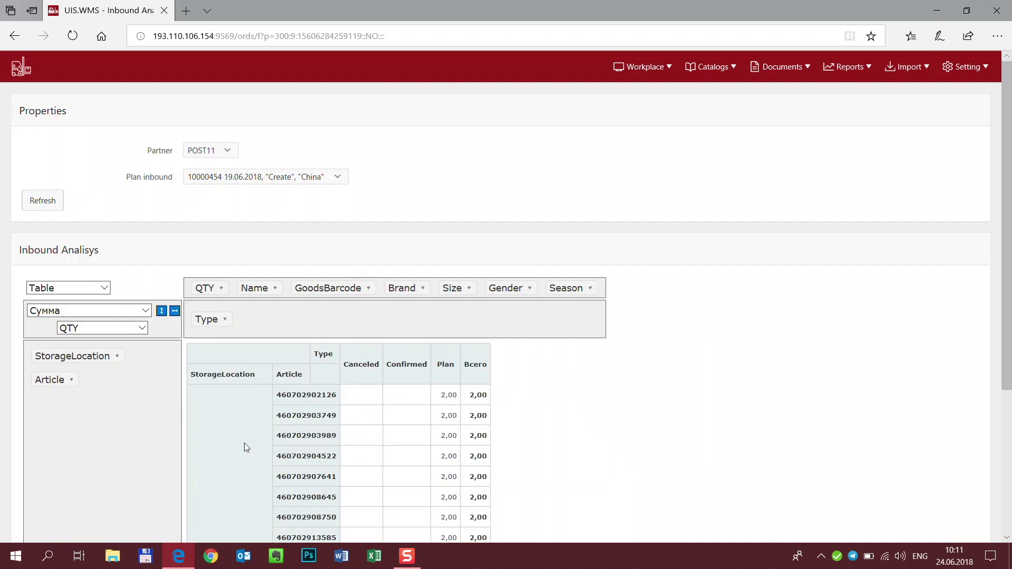
pyautogui.scroll(-3, 244, 442)
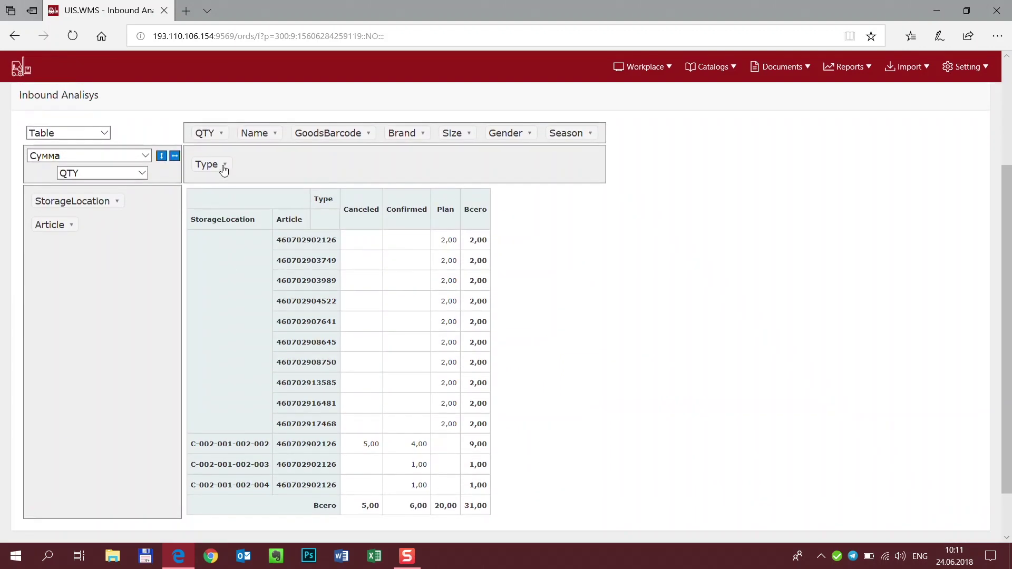
pyautogui.click(224, 168)
pyautogui.click(239, 212)
pyautogui.click(239, 245)
pyautogui.click(299, 270)
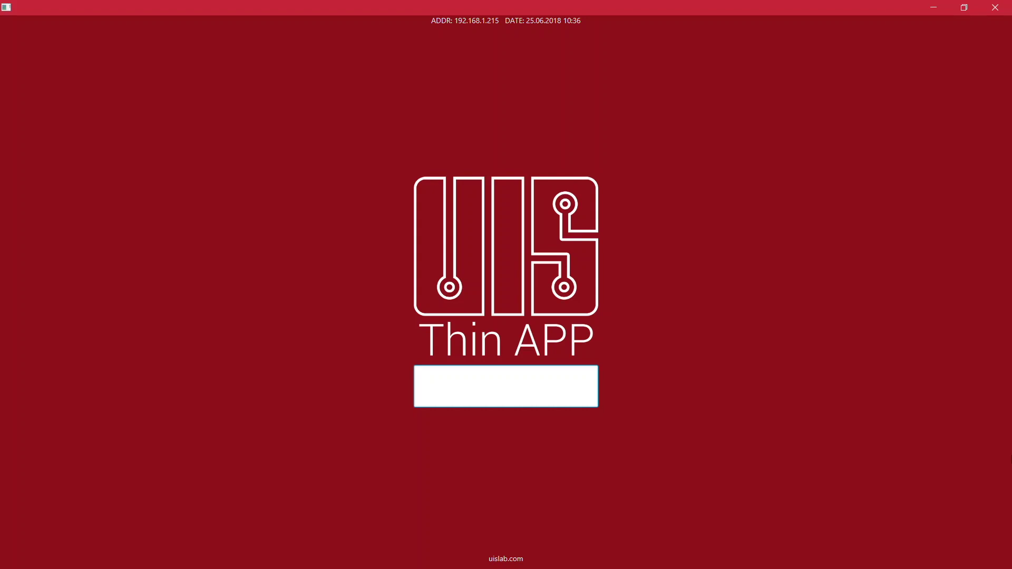
pyautogui.write('••••')
pyautogui.press('Return')
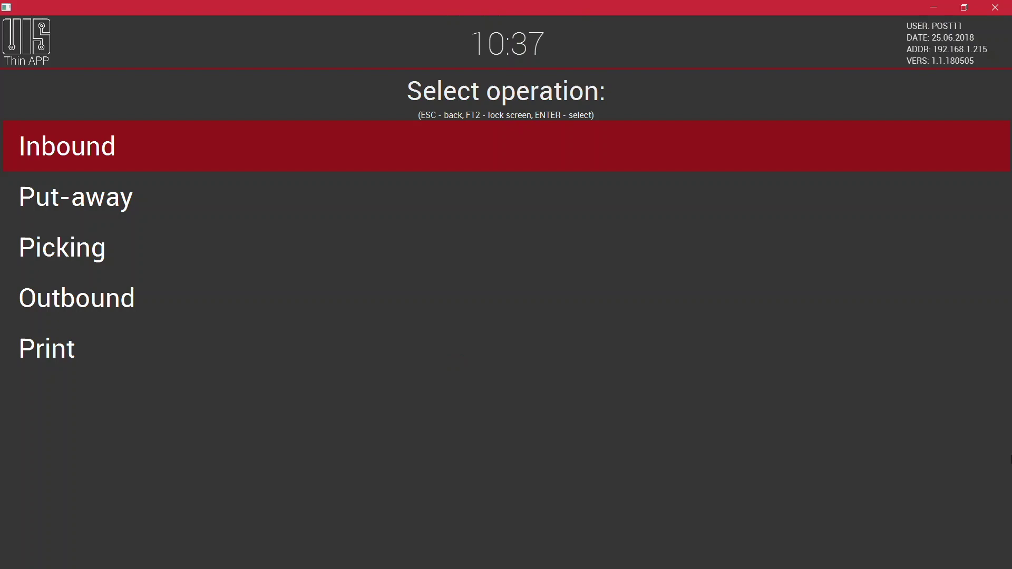
pyautogui.press('Return')
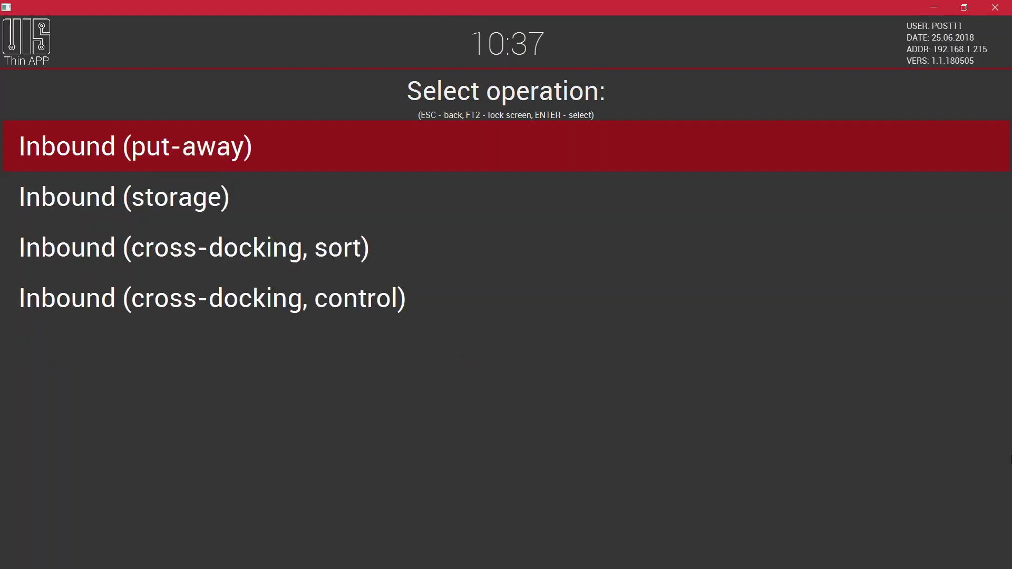
pyautogui.press('Return')
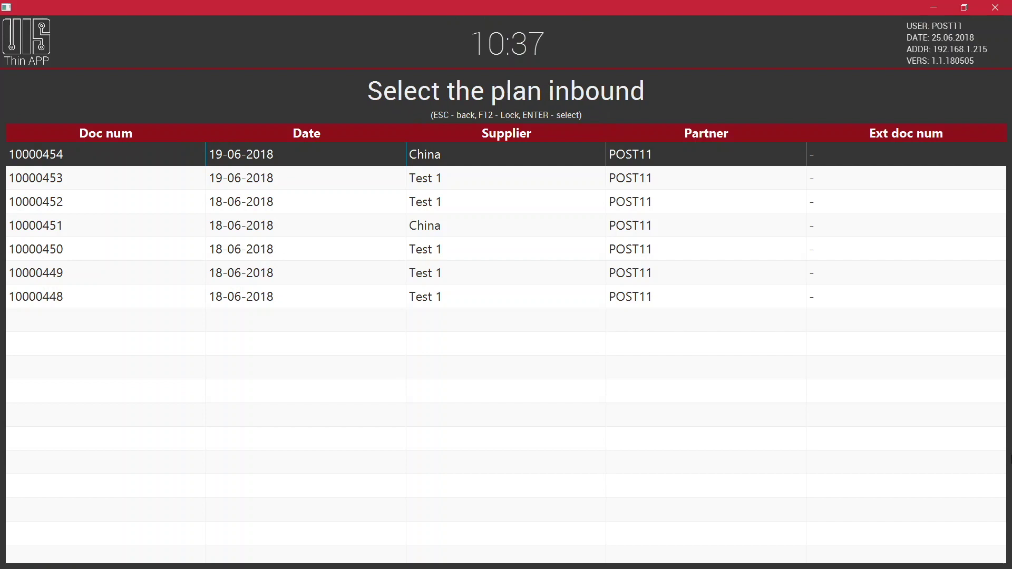
pyautogui.press('Return')
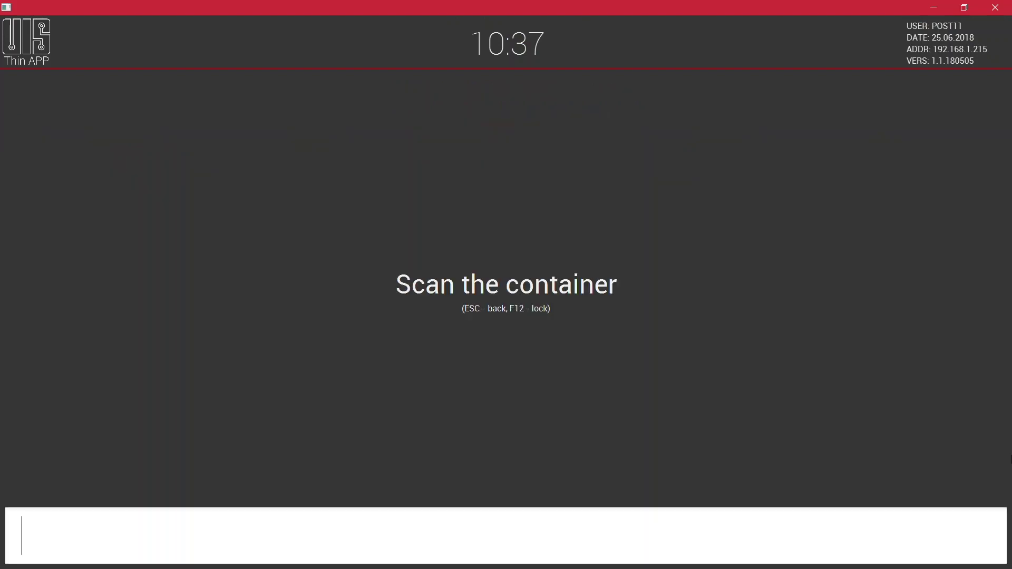
pyautogui.press('Escape')
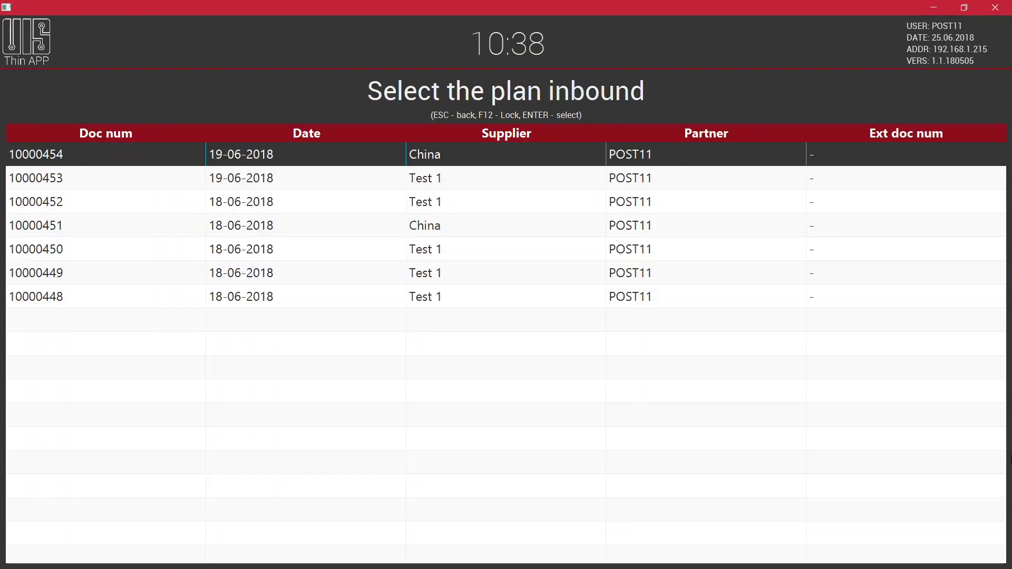
pyautogui.press('F12')
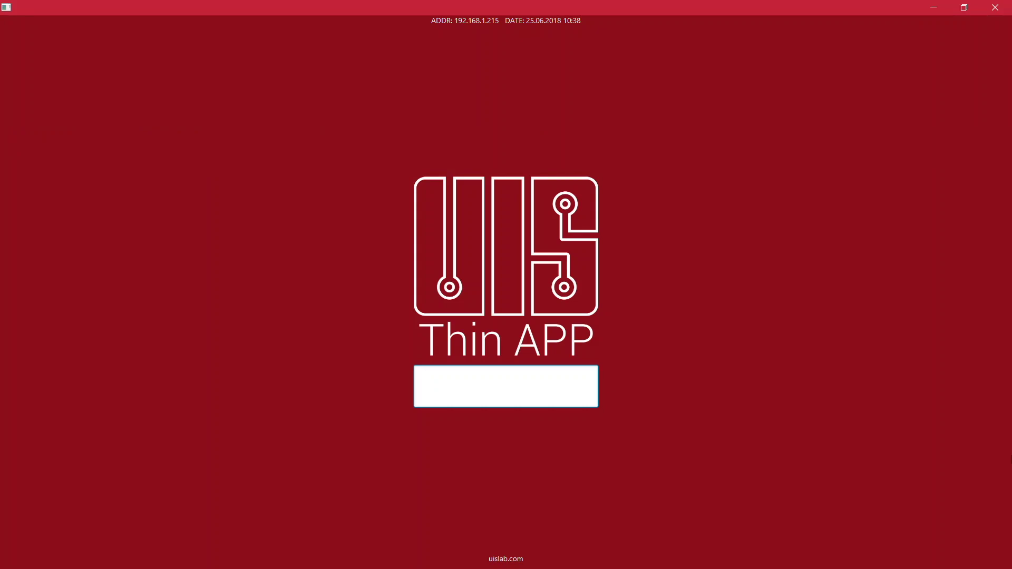
pyautogui.write('1234')
# Step: Unlock Thin APP, open plan inbound 10000454, and confirm the container to start scanning
pyautogui.press('Return')
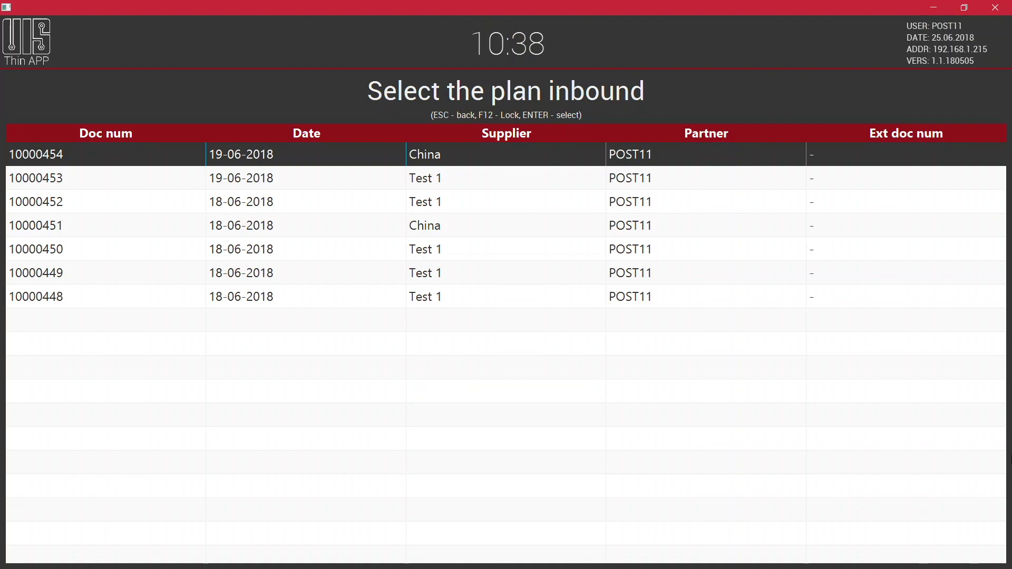
pyautogui.press('Return')
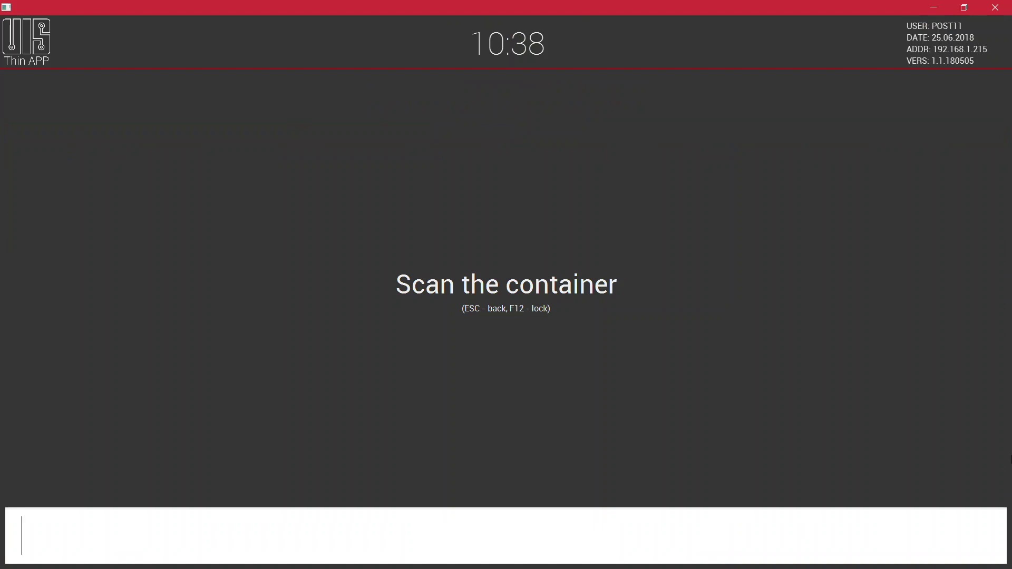
pyautogui.press('Return')
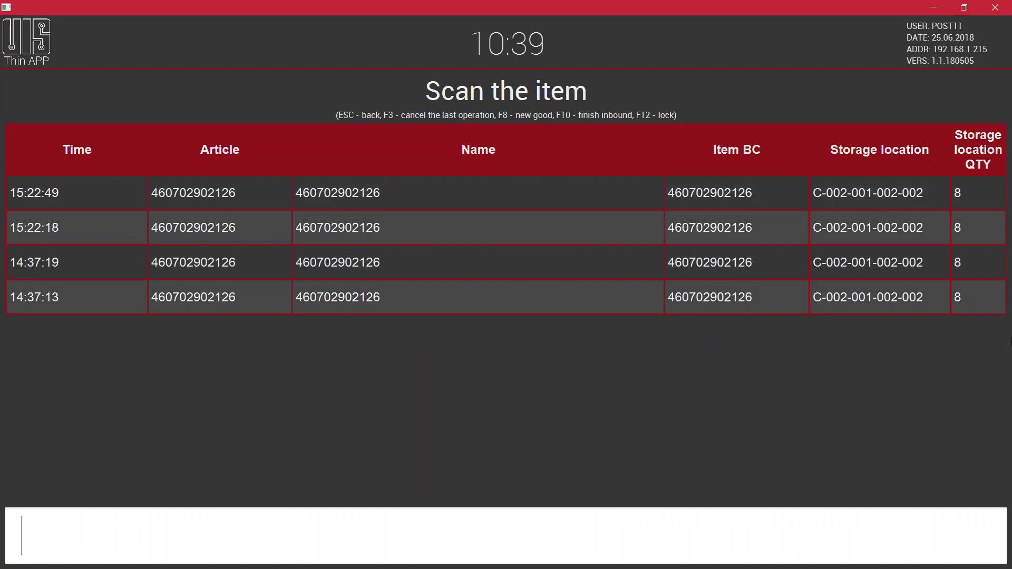
pyautogui.write('460702902126')
pyautogui.press('Return')
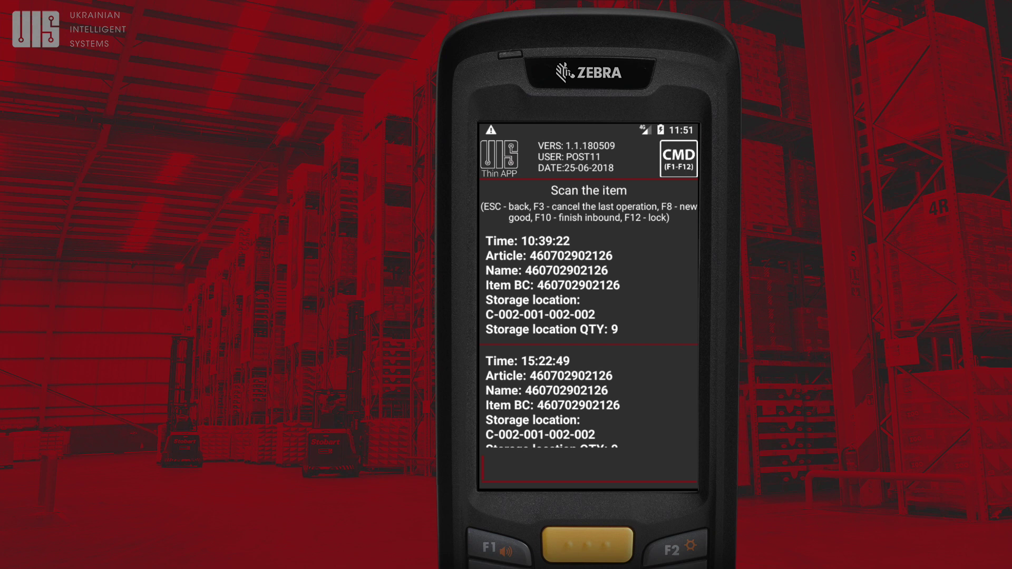
pyautogui.write('460702902126')
pyautogui.press('Return')
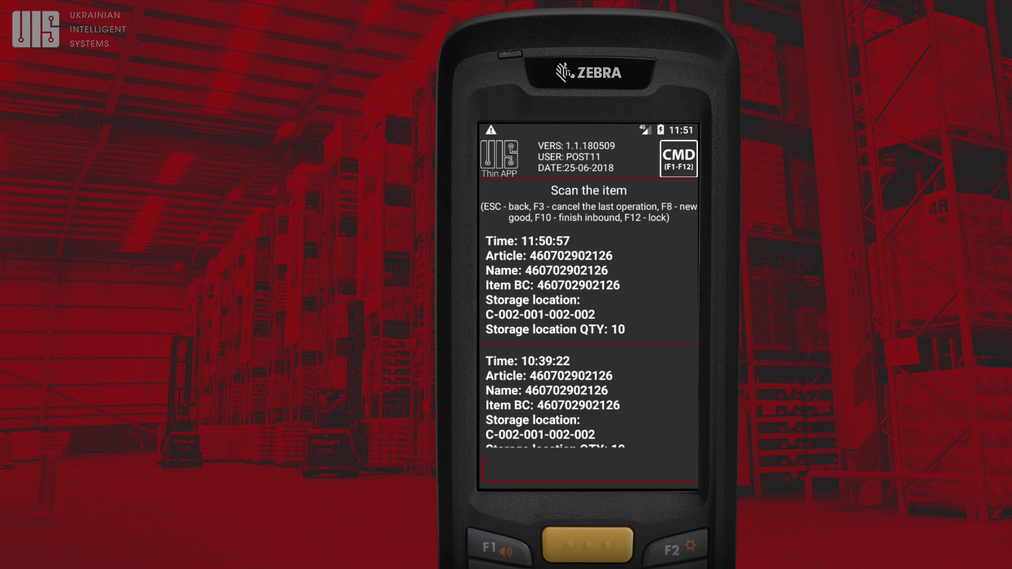